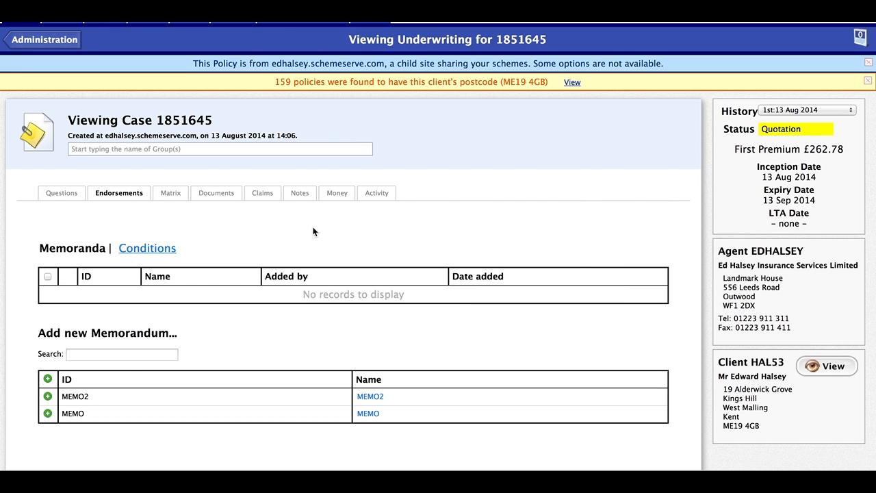
Step: Glance at the case's conditions, then return to its memoranda list
scroll(312, 232, "down", 2)
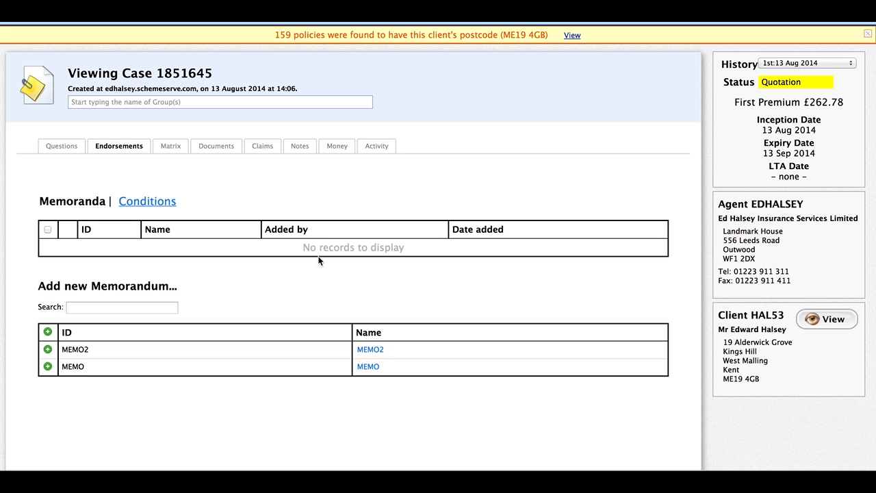
left_click(145, 202)
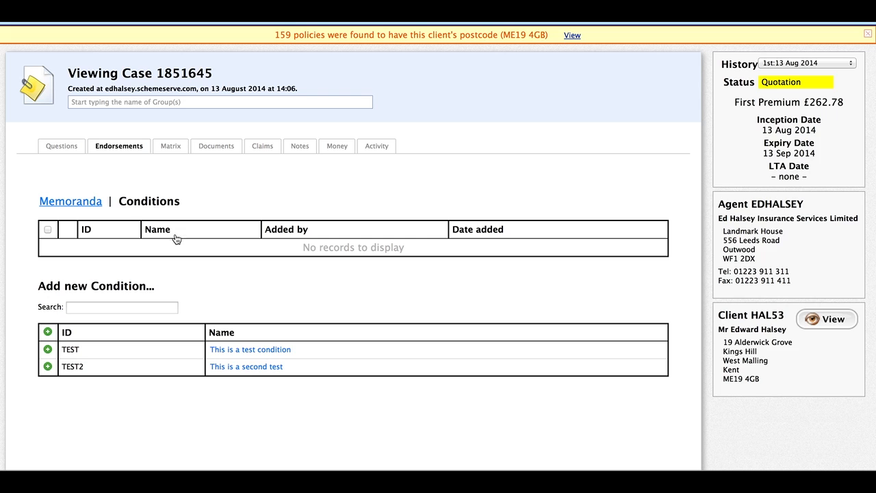
left_click(65, 203)
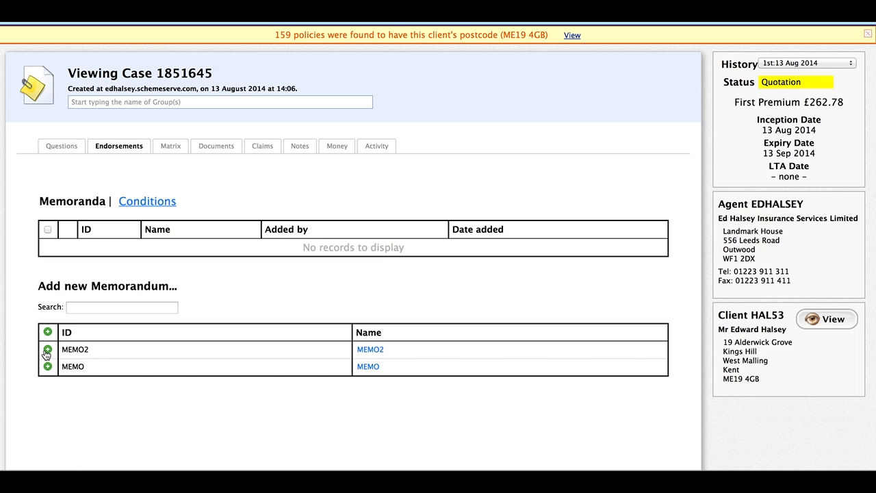
left_click(47, 350)
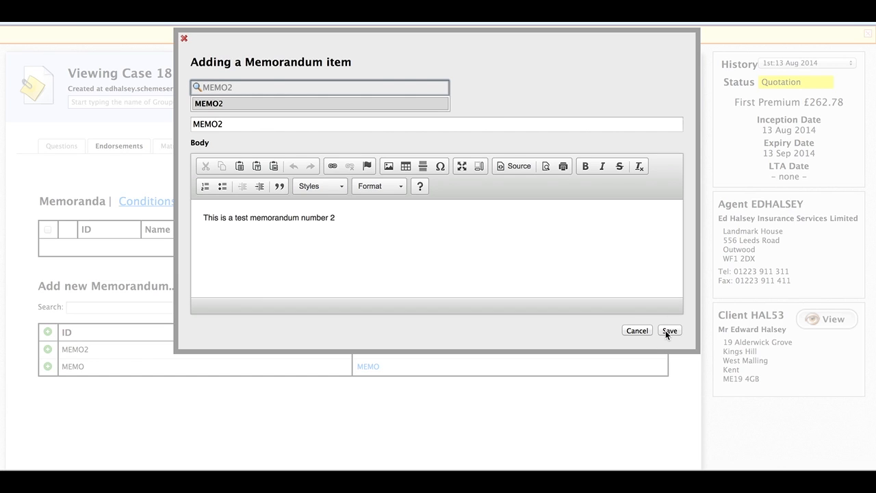
left_click(350, 221)
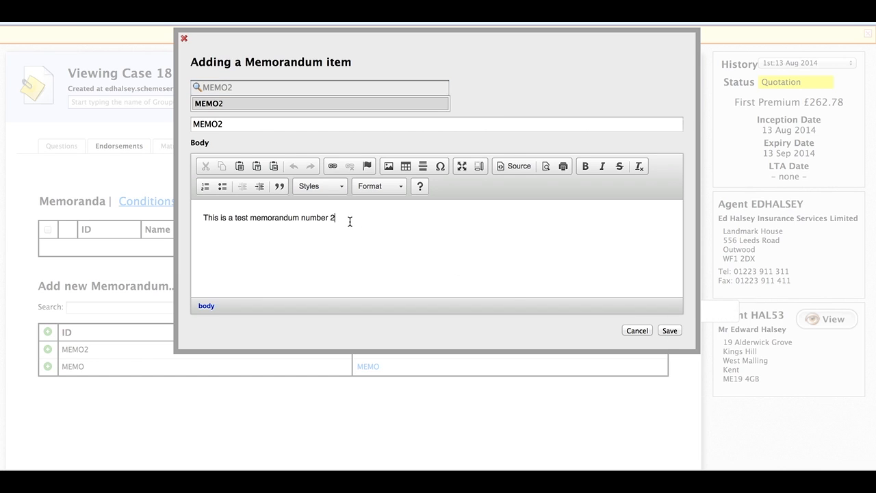
left_click(669, 331)
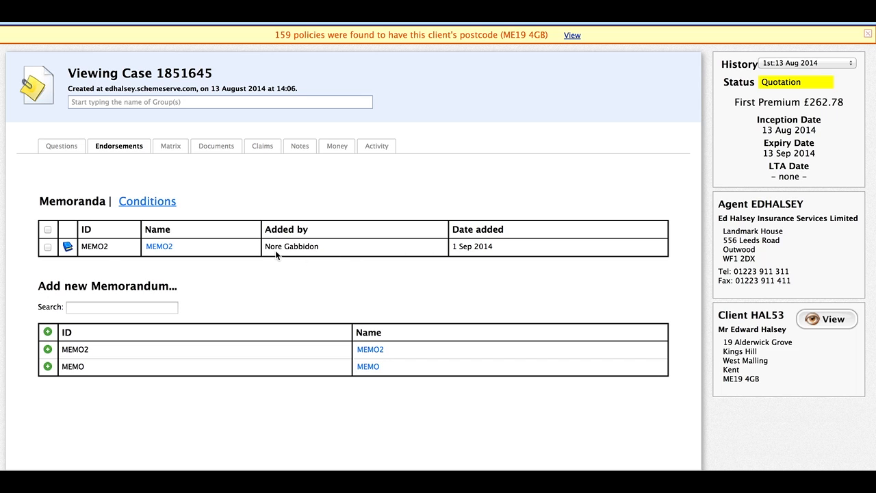
mouse_move(67, 249)
mouse_move(159, 251)
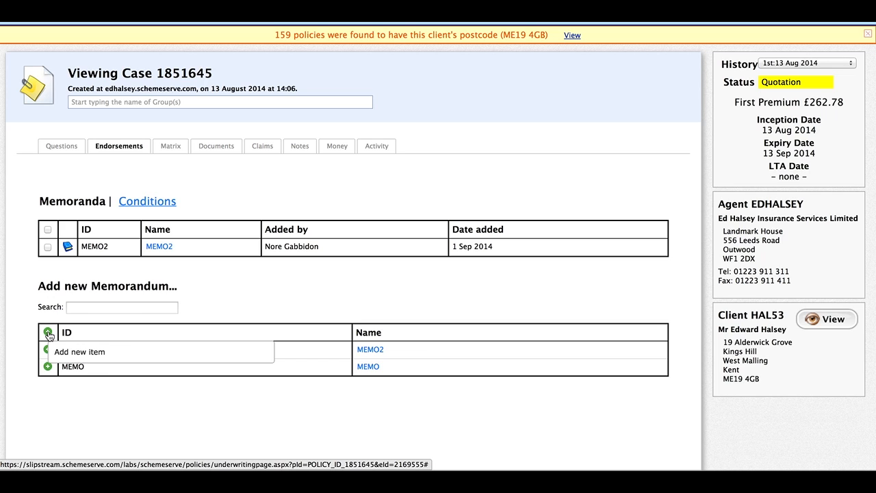
Step: Add a custom memorandum with title 'Test' and body 'Test' to the case
left_click(48, 333)
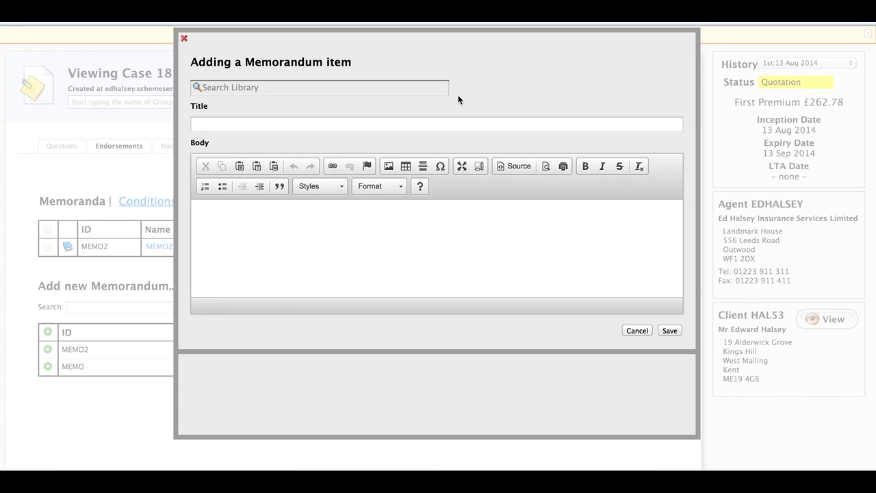
left_click(327, 128)
type("Test")
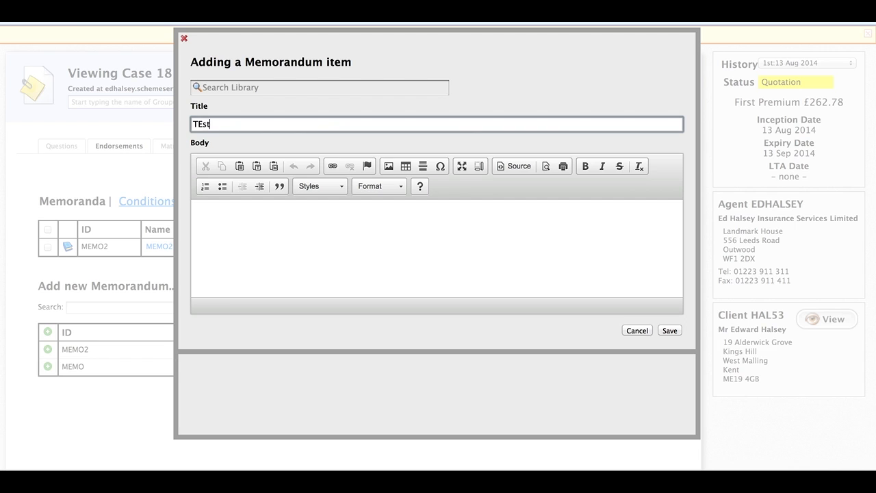
left_click(310, 237)
type("Test")
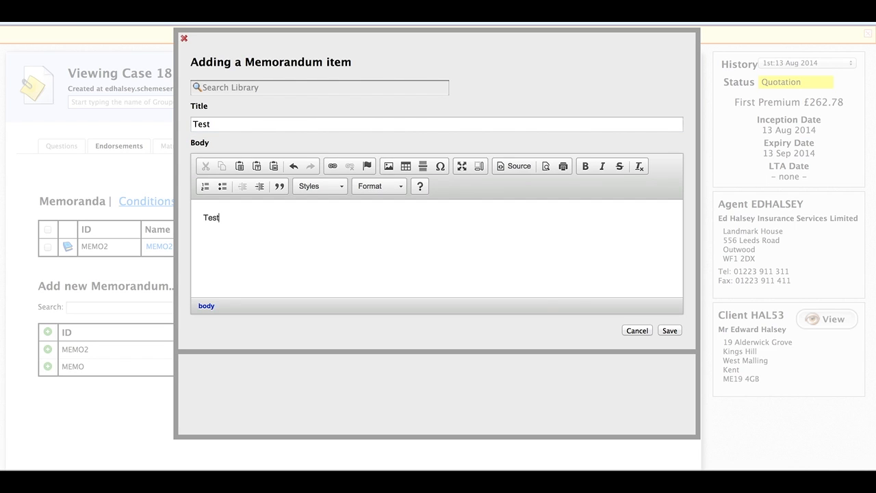
left_click(667, 331)
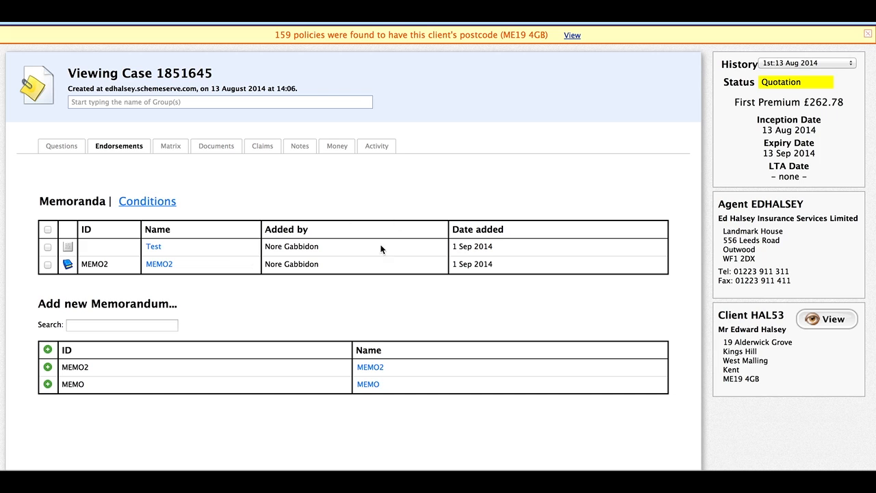
mouse_move(63, 263)
mouse_move(70, 247)
Step: Delete the Test memorandum from the case, confirming with OK, leaving only MEMO2
left_click(47, 247)
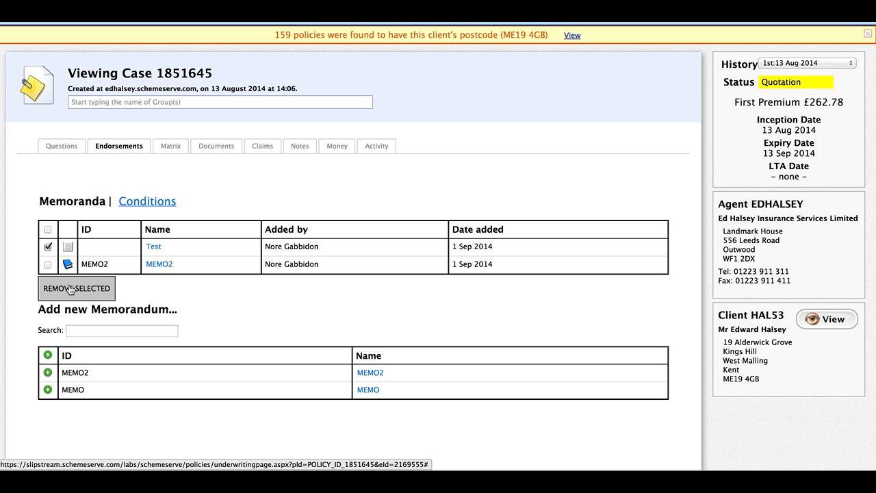
left_click(74, 288)
left_click(521, 152)
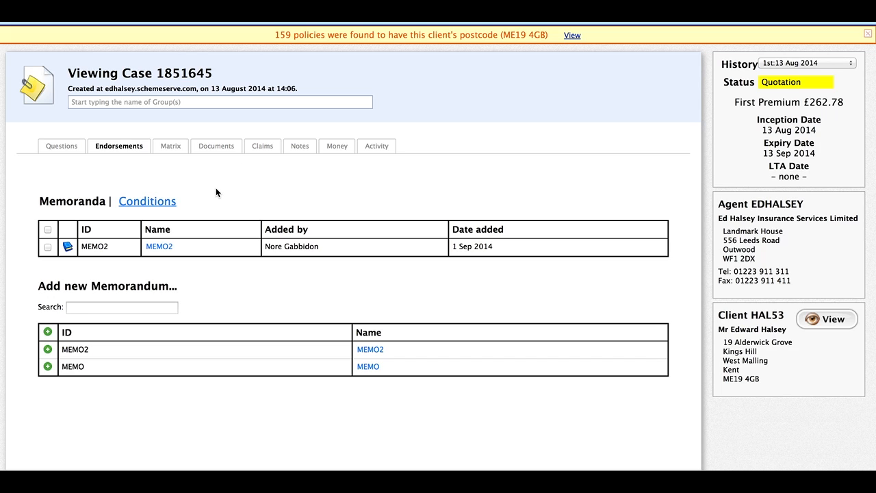
left_click(151, 206)
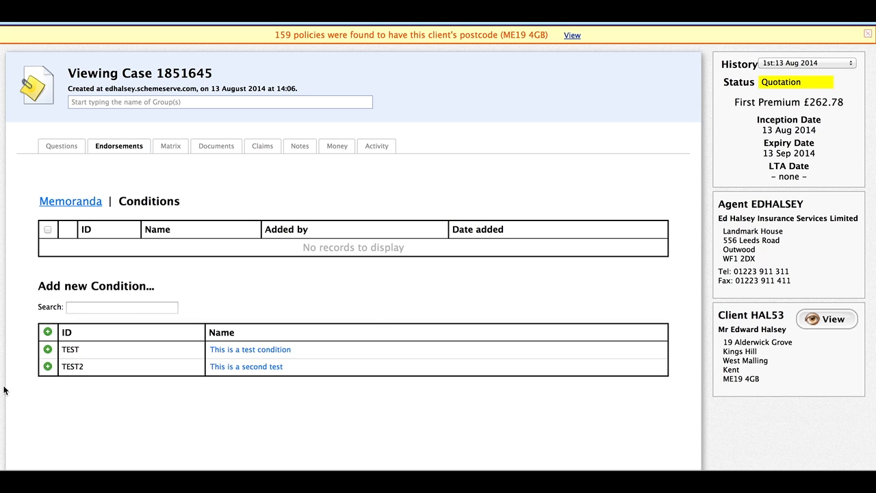
left_click(48, 350)
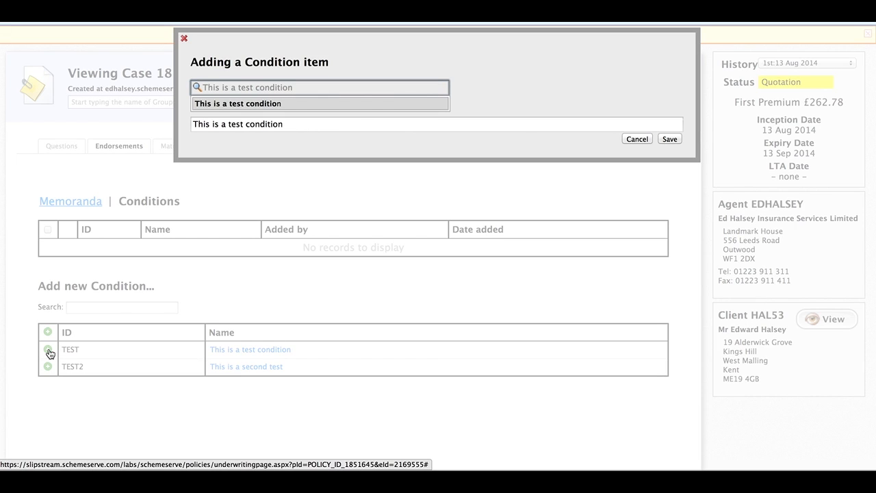
left_click(289, 124)
left_click(669, 139)
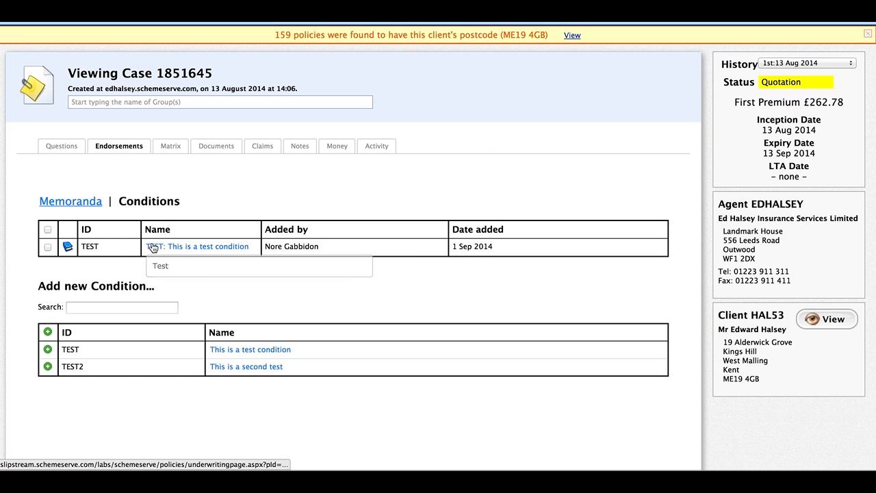
Step: Select all attached conditions and delete TEST, confirming the removal
left_click(48, 230)
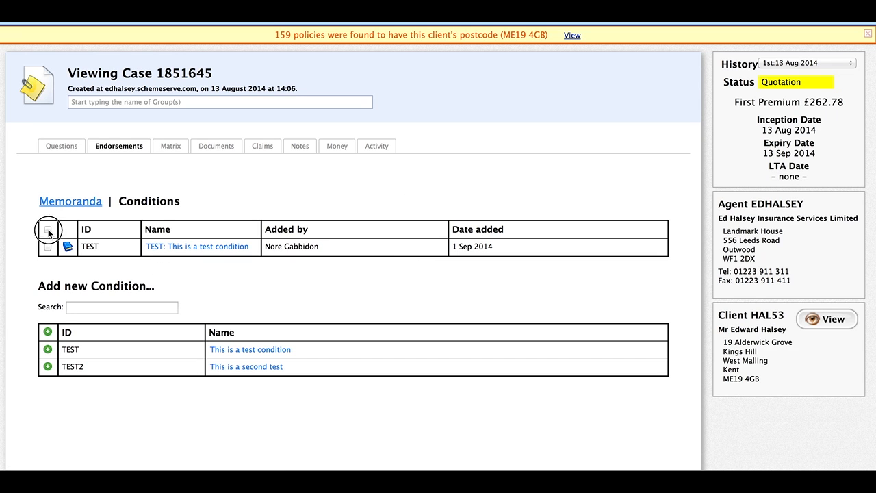
left_click(72, 276)
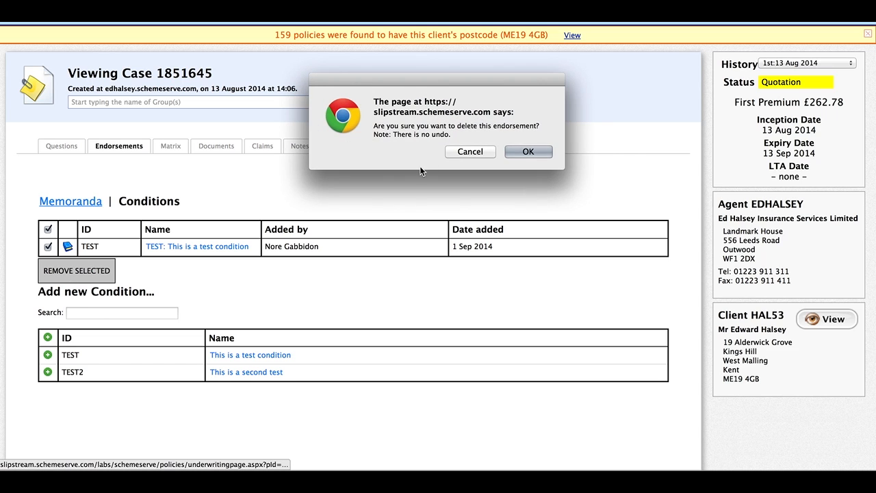
left_click(531, 151)
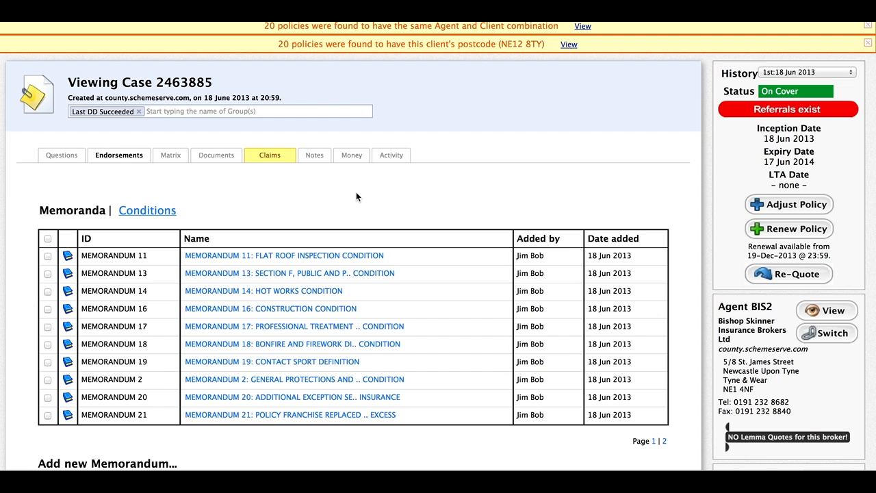
Step: Flip between pages 1 and 2 of the case's attached memoranda
scroll(261, 191, "down", 2)
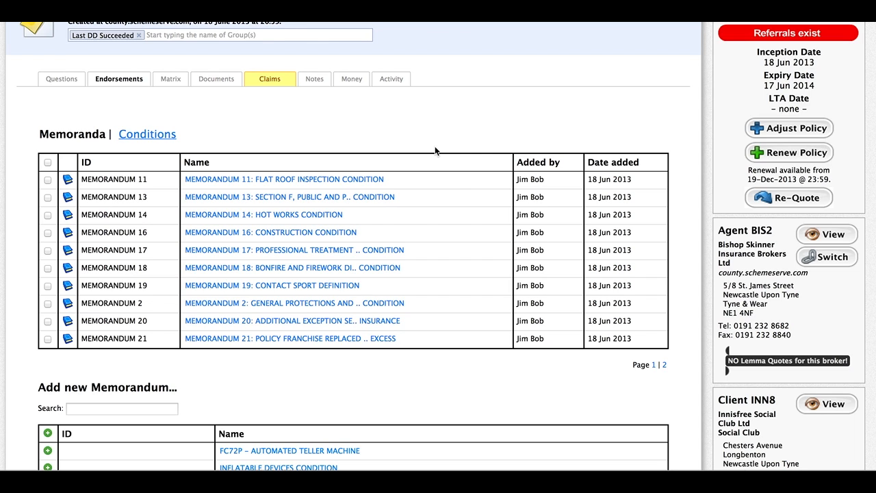
scroll(572, 254, "down", 2)
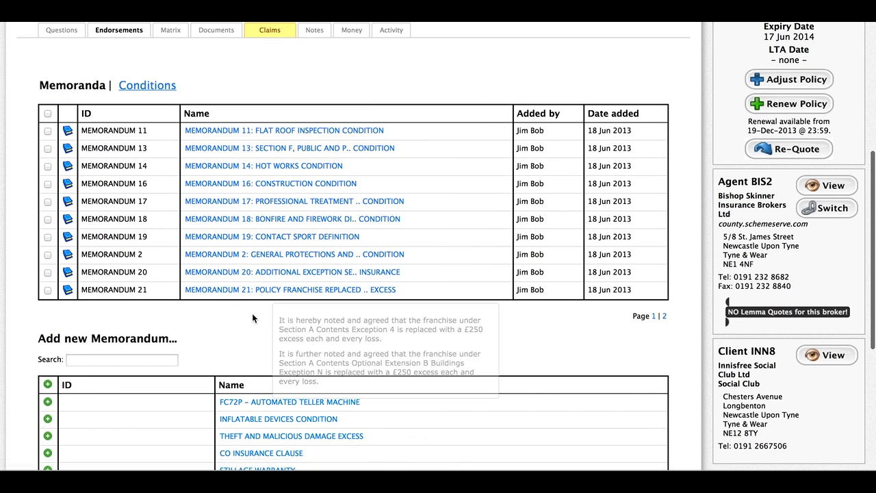
left_click(665, 317)
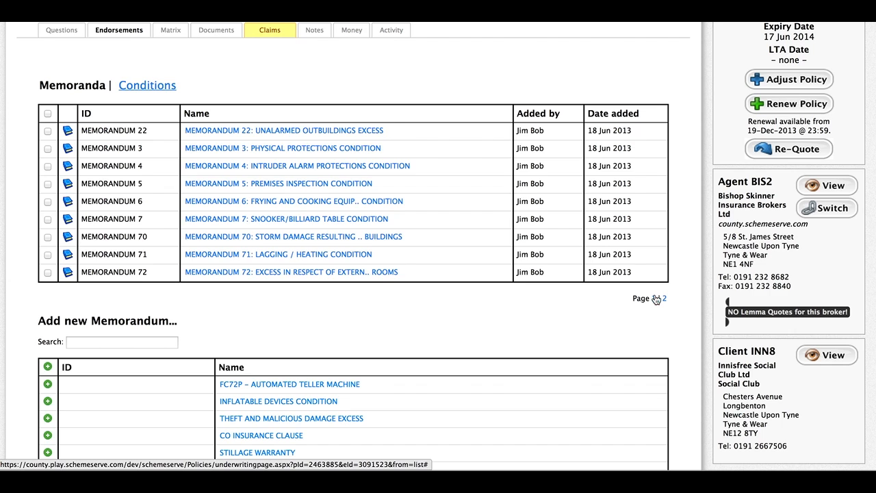
left_click(653, 298)
left_click(664, 316)
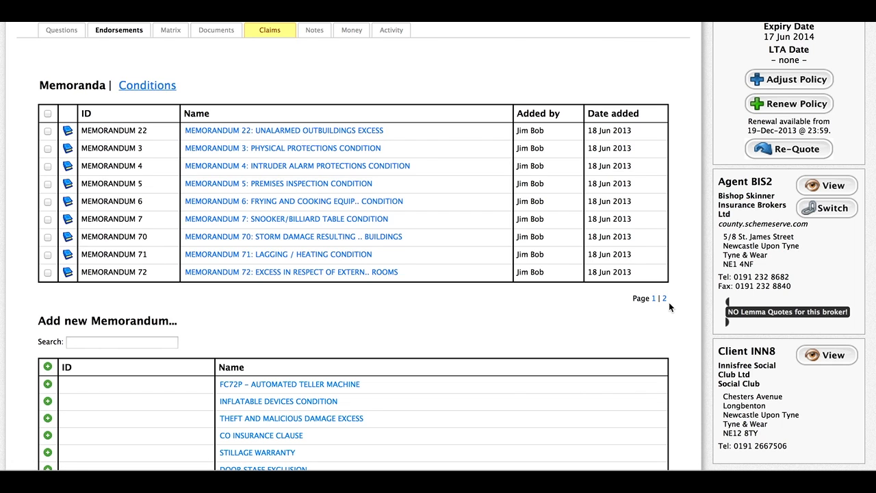
left_click(654, 298)
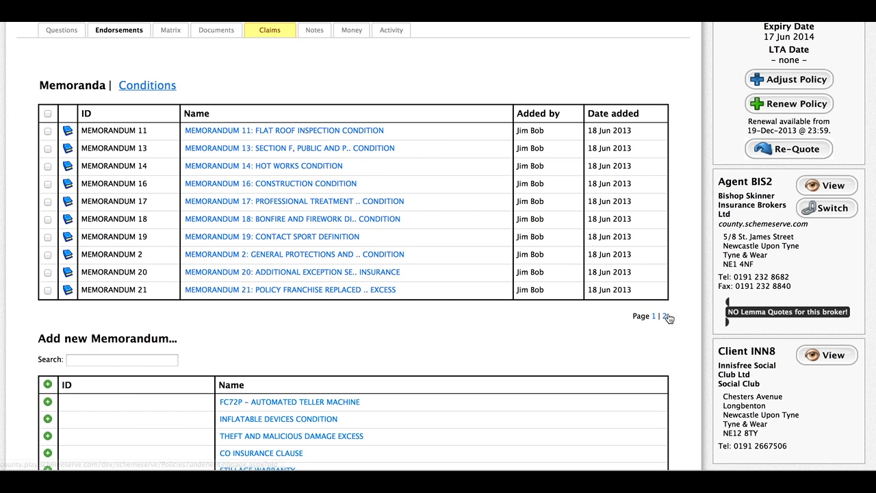
left_click(664, 315)
Step: Scroll through the Add new Memorandum table to browse every available memorandum
scroll(654, 285, "down", 2)
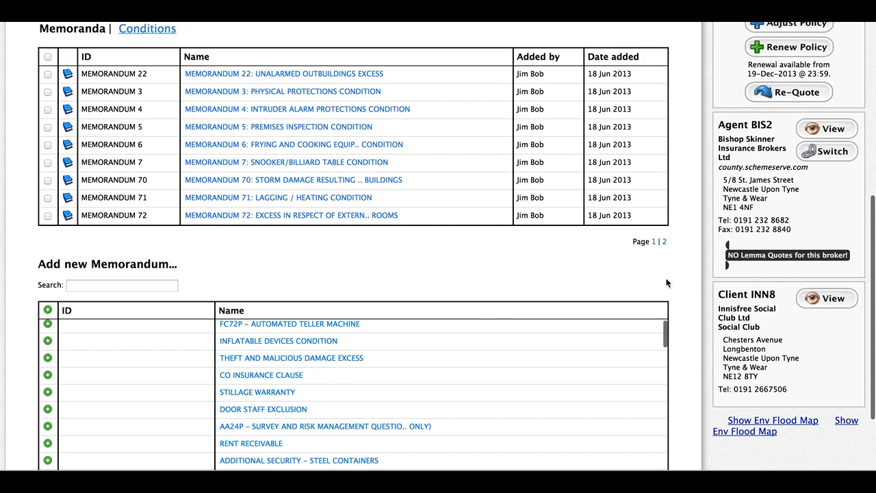
scroll(689, 323, "down", 3)
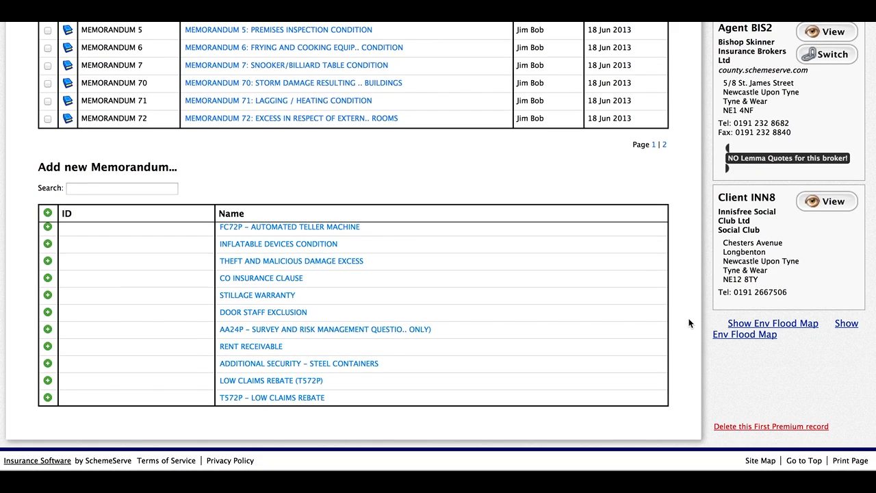
scroll(516, 344, "up", 1)
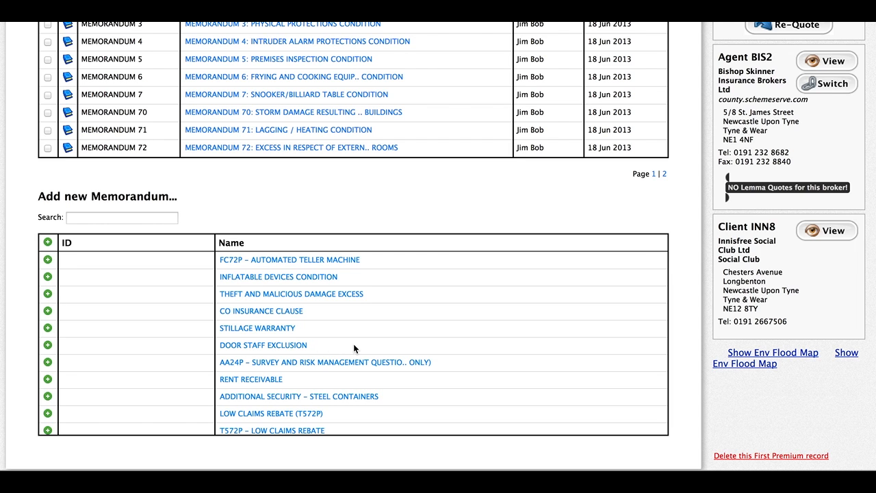
scroll(383, 350, "down", 8)
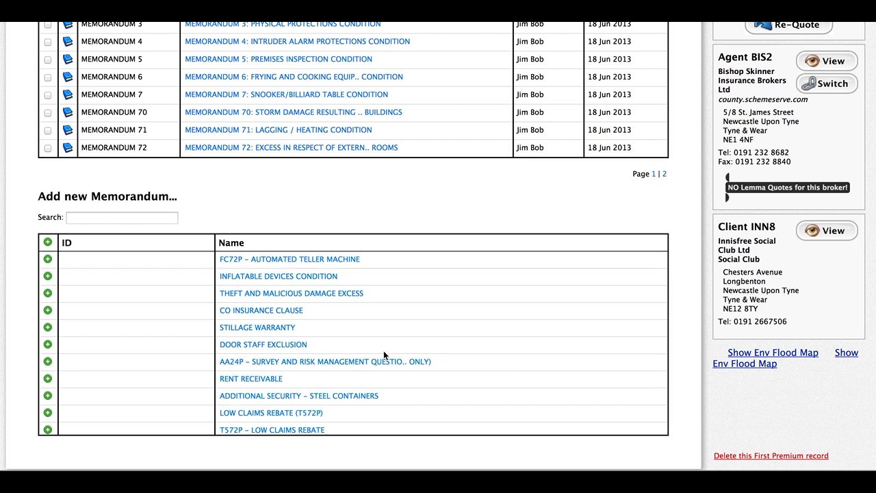
scroll(385, 356, "down", 15)
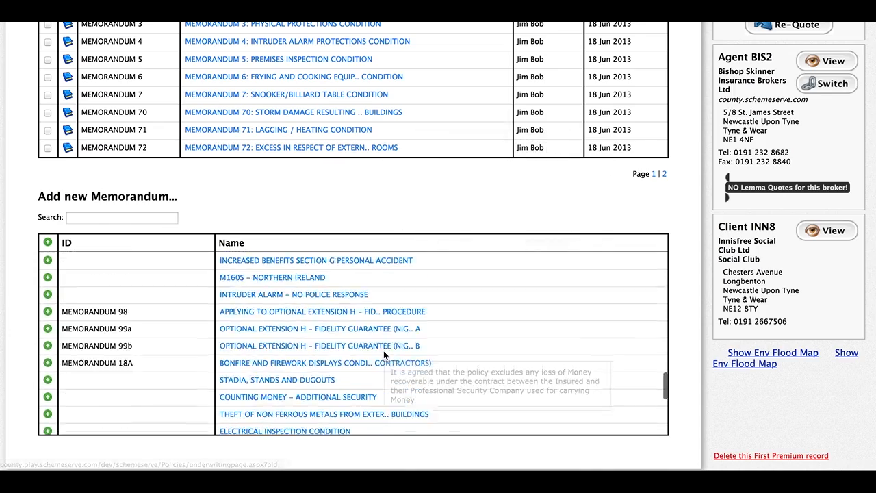
scroll(370, 315, "up", 15)
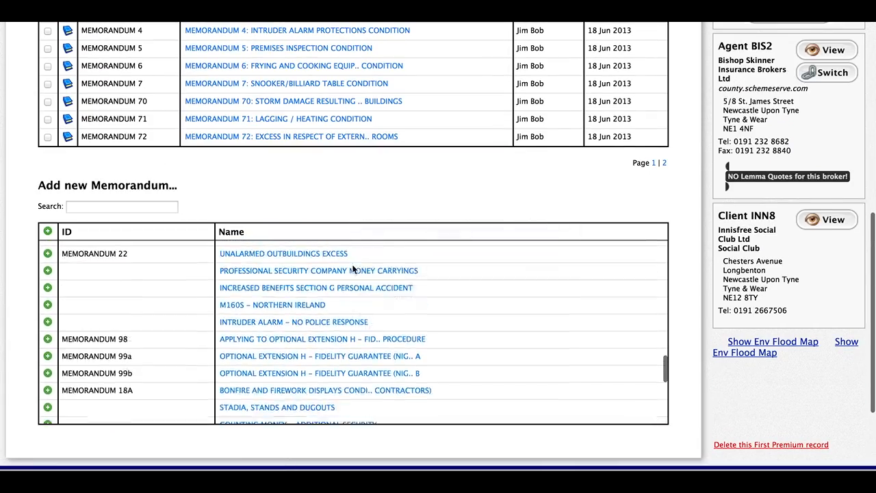
scroll(369, 294, "up", 10)
scroll(451, 353, "down", 6)
scroll(451, 355, "down", 8)
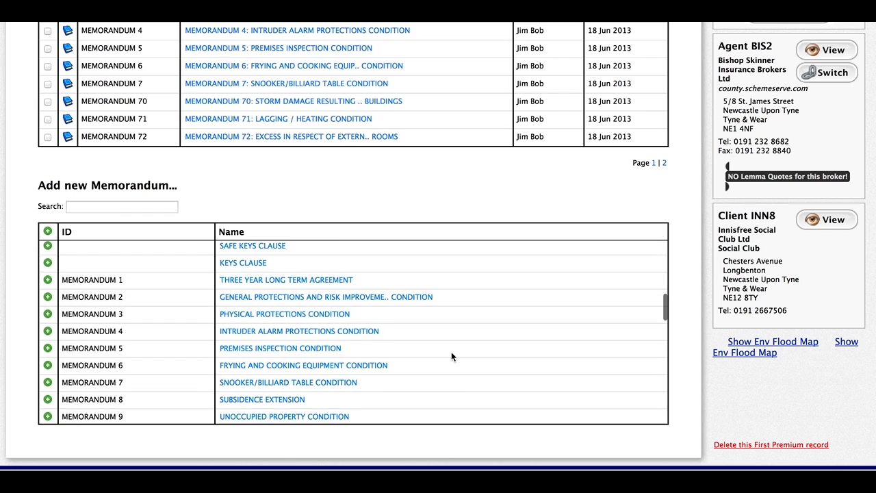
scroll(451, 356, "down", 5)
scroll(438, 325, "up", 6)
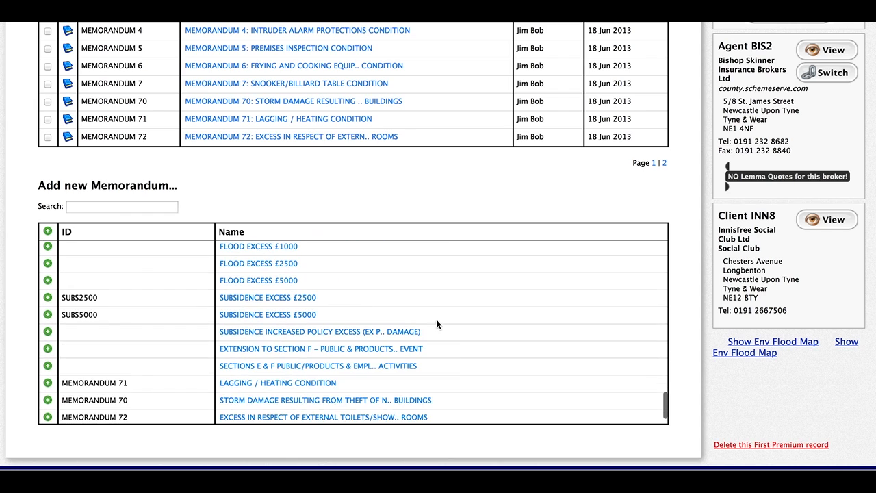
scroll(435, 317, "down", 4)
scroll(435, 318, "up", 8)
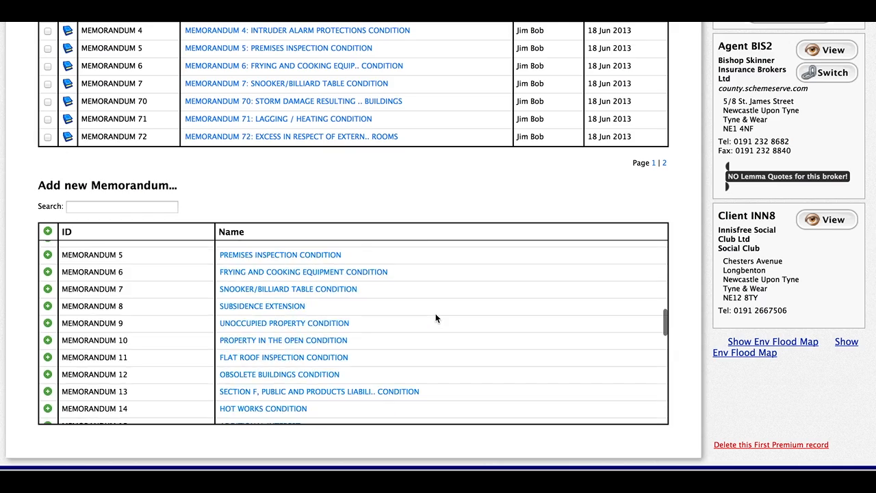
scroll(436, 318, "up", 10)
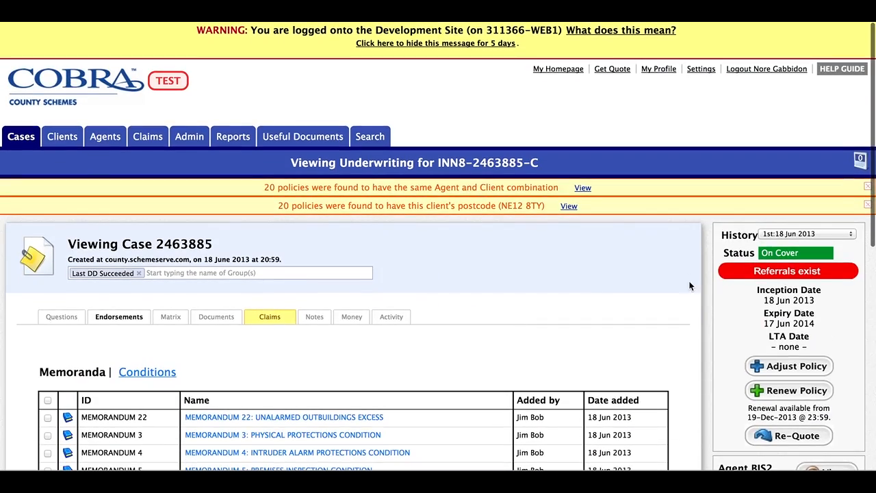
scroll(690, 328, "down", 4)
scroll(690, 328, "down", 5)
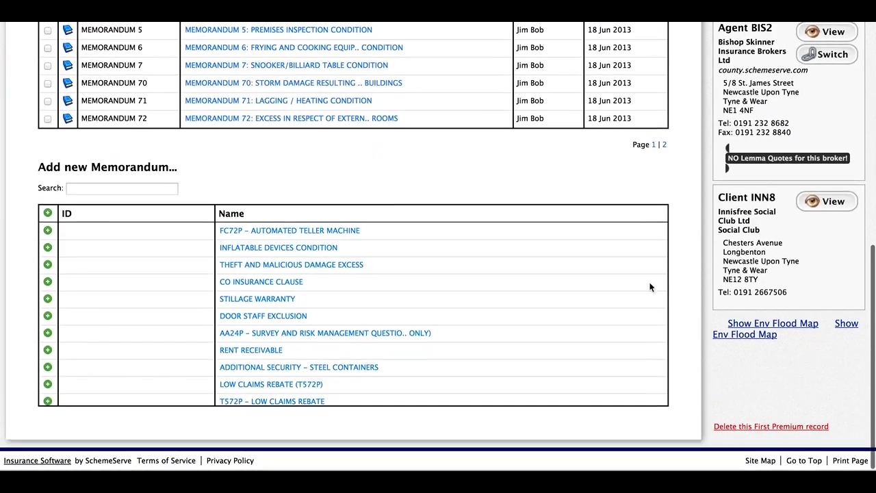
Step: Search the available memoranda for 'Theft and Malicious', then replace the query with 'Memorandum 10'
left_click(95, 189)
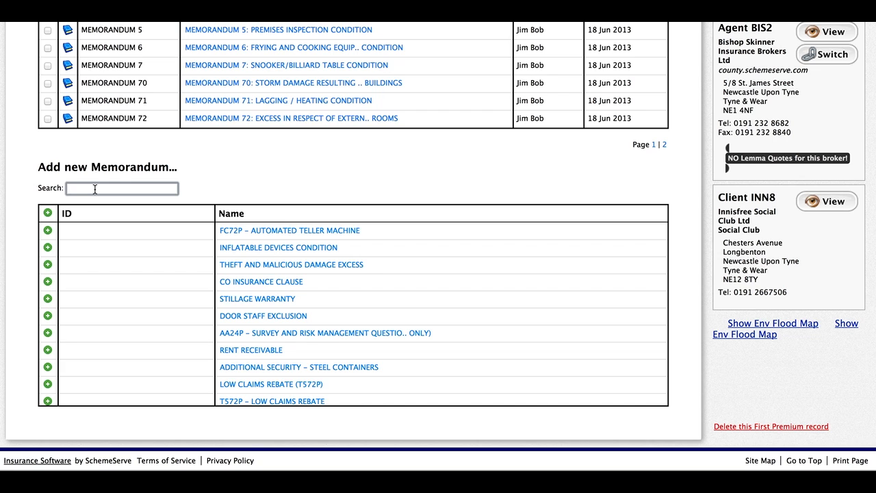
type("Theft and Mal")
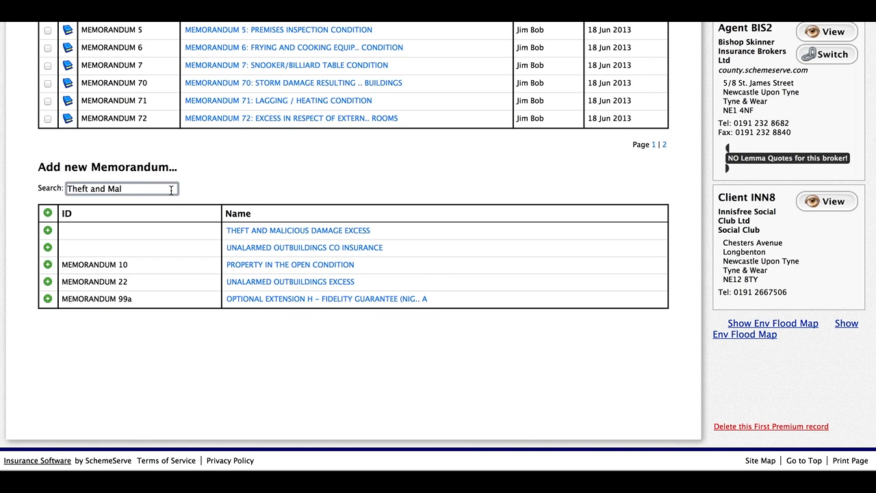
type("icious")
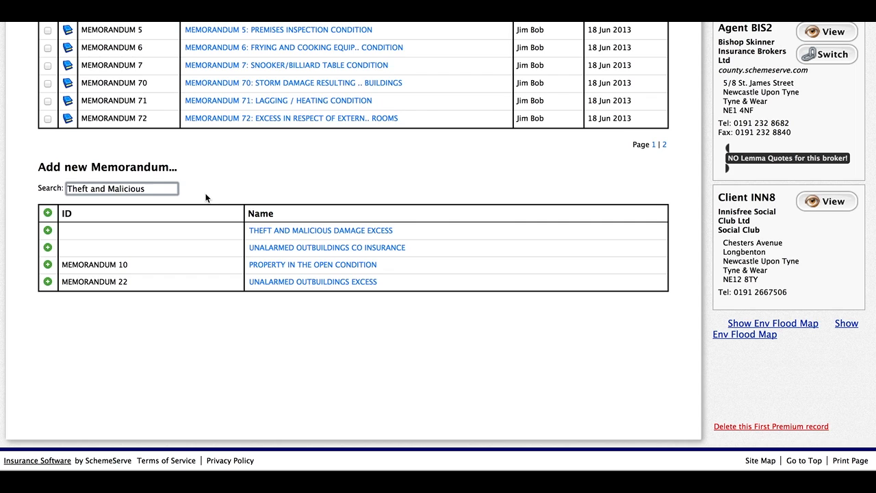
left_click_drag(157, 188, 67, 188)
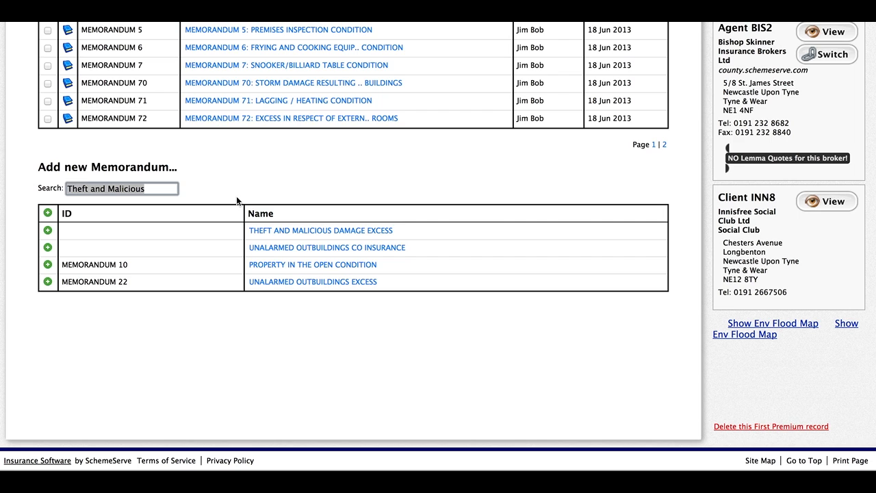
type("Memorandum 10")
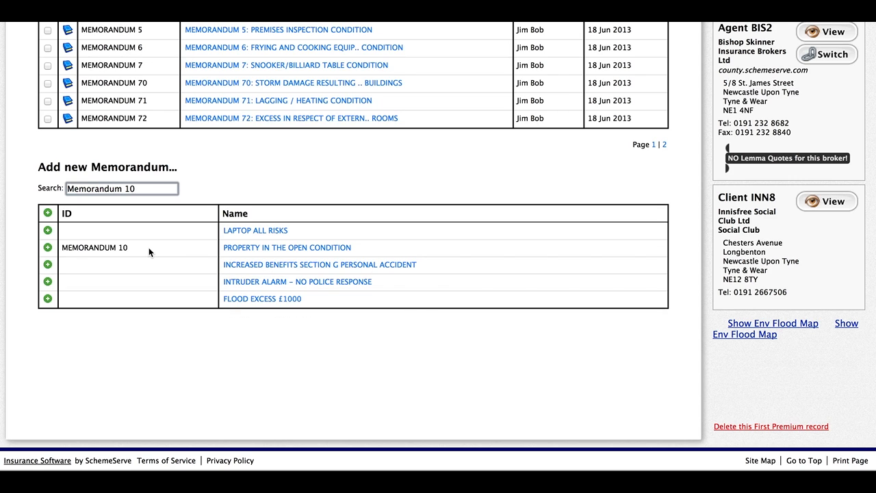
left_click(165, 190)
left_click(48, 248)
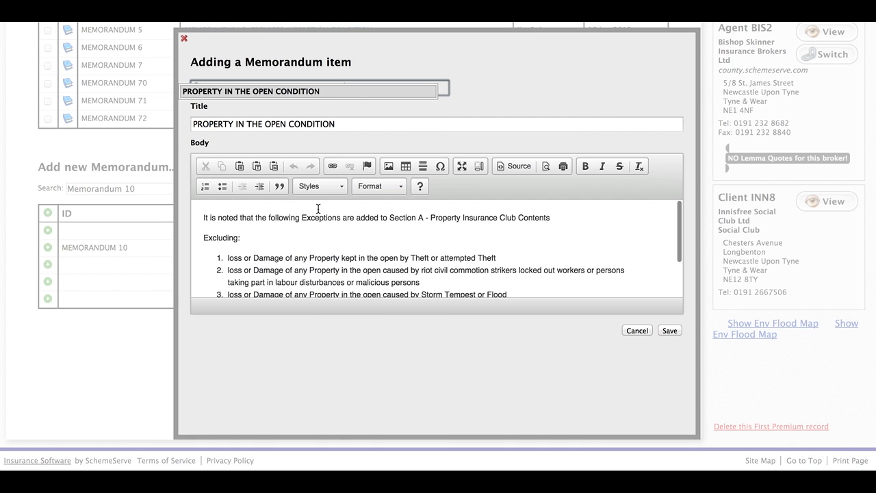
scroll(418, 265, "down", 3)
scroll(419, 267, "up", 5)
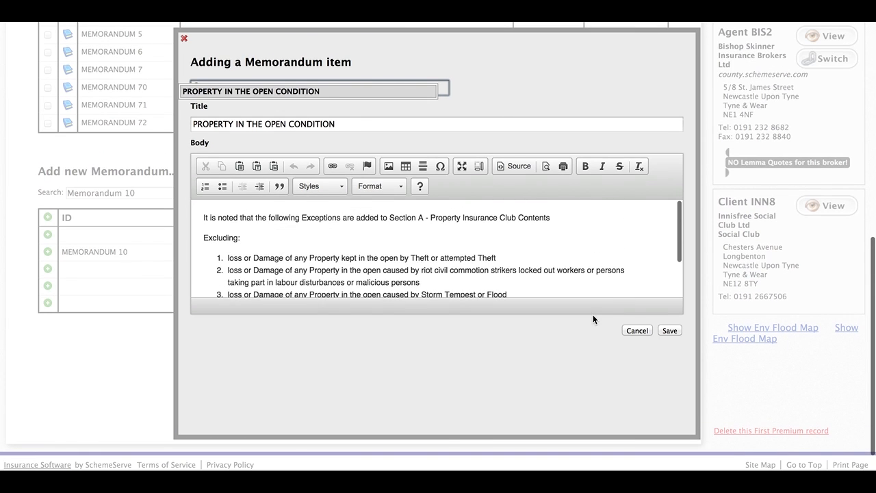
left_click(637, 330)
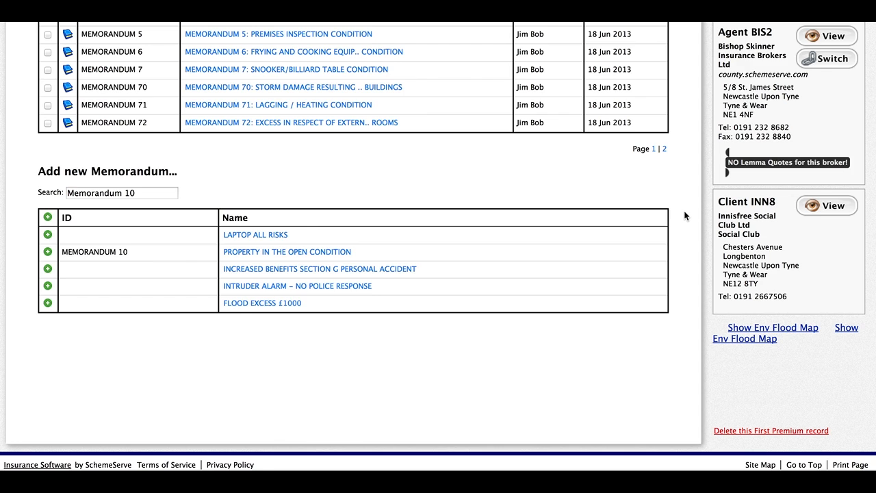
scroll(685, 216, "down", 1)
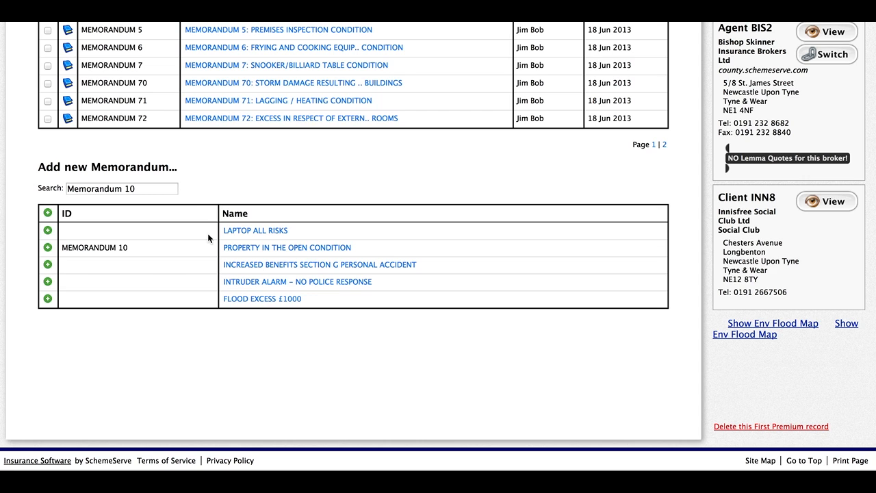
mouse_move(240, 234)
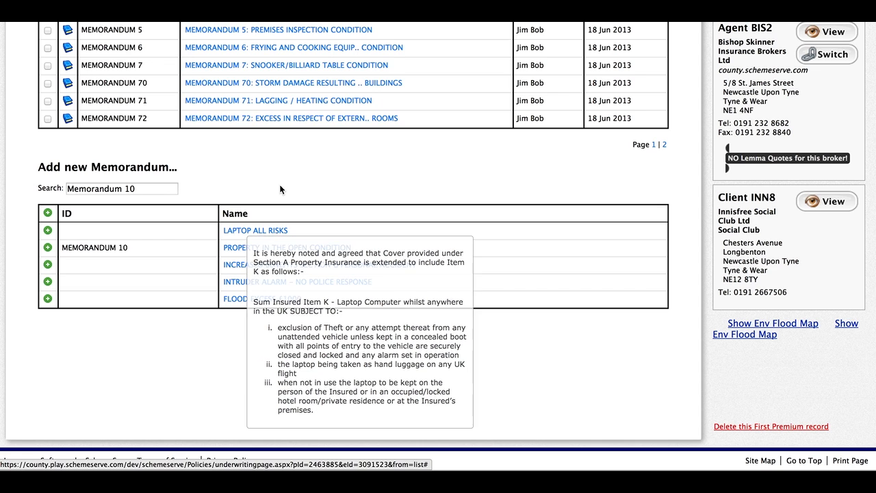
left_click(265, 231)
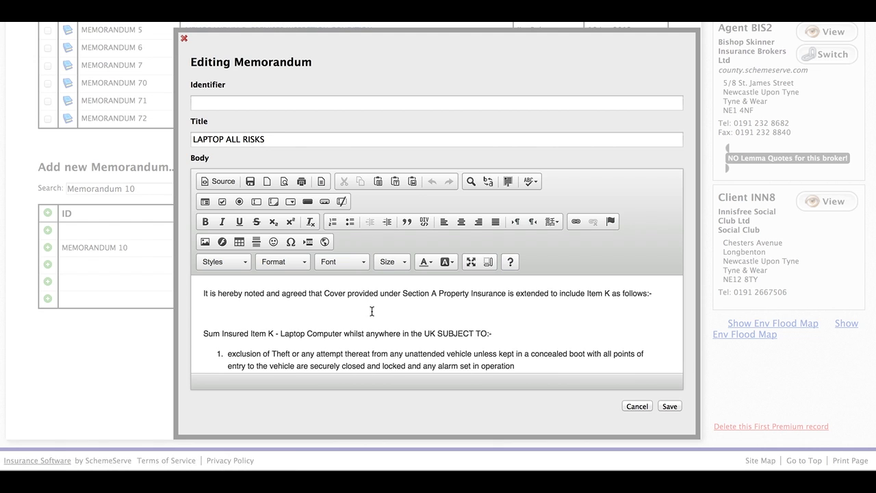
left_click(635, 407)
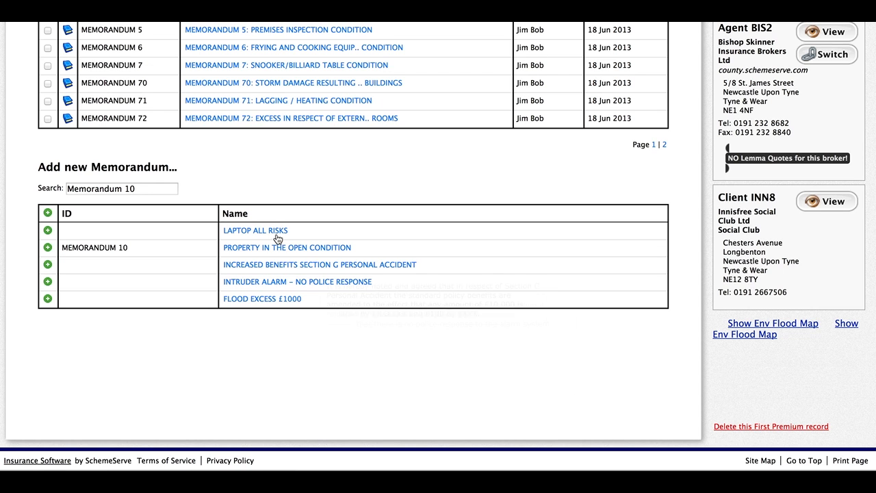
mouse_move(254, 234)
scroll(599, 177, "up", 5)
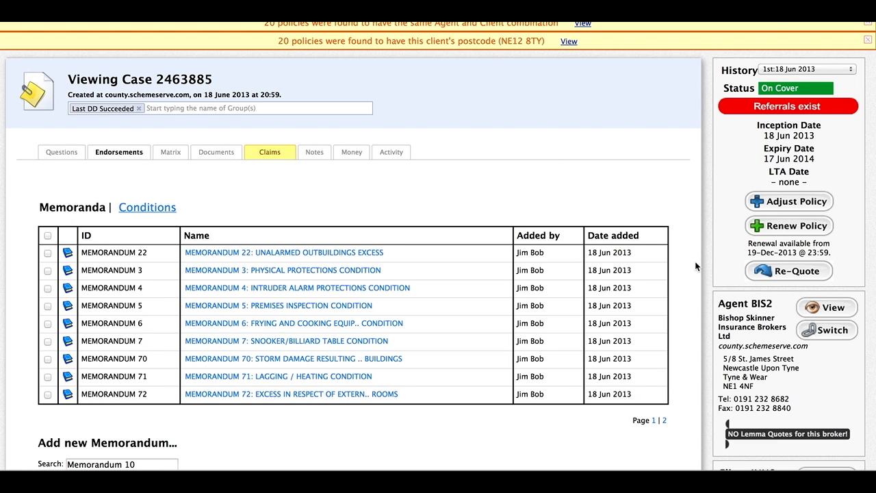
scroll(694, 266, "down", 1)
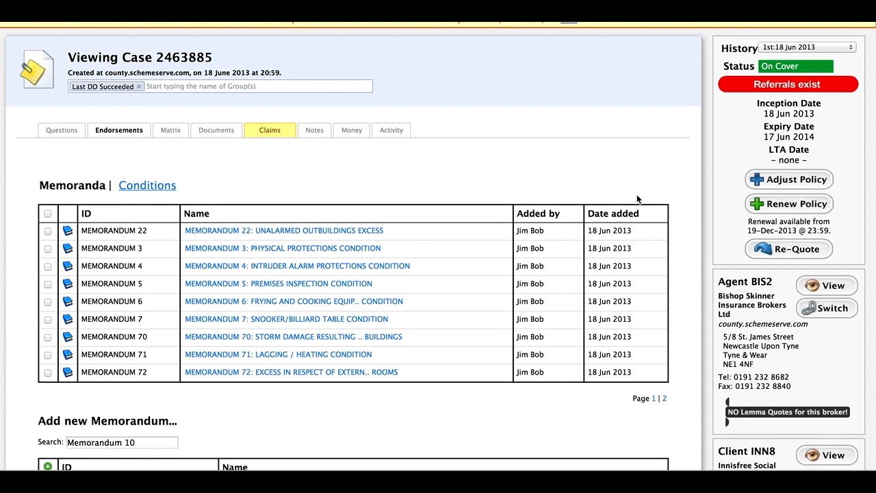
left_click(136, 193)
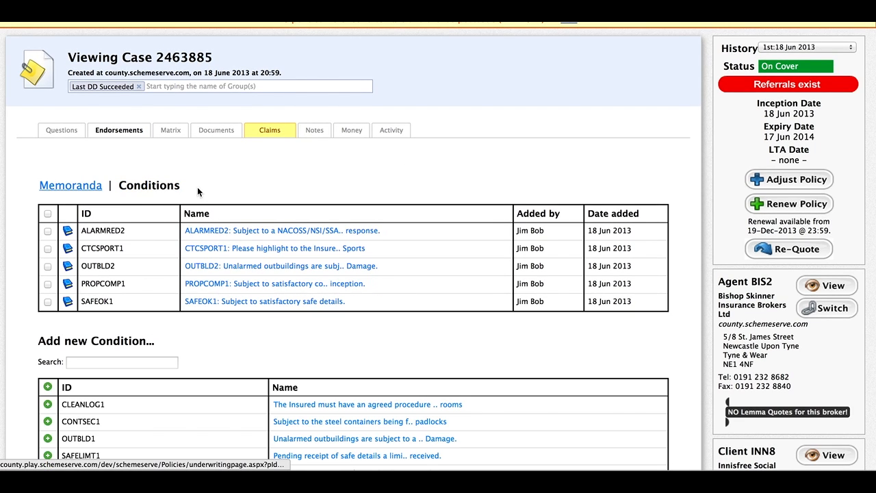
scroll(693, 236, "down", 3)
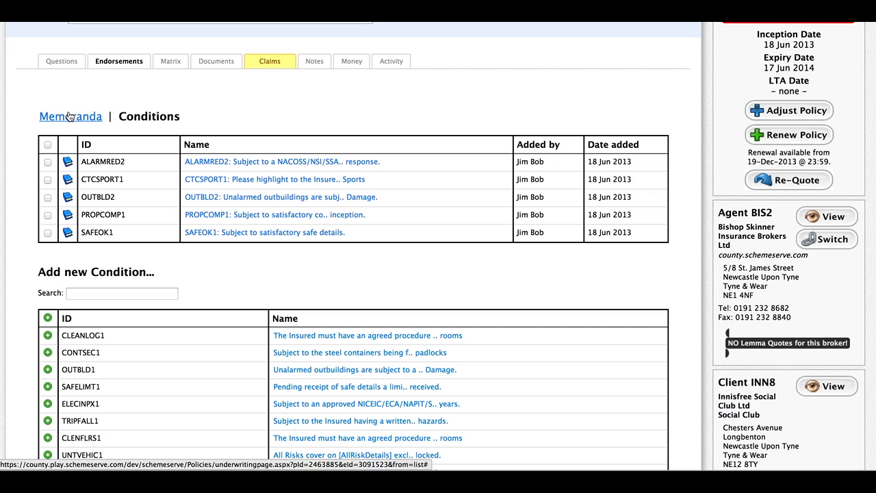
scroll(411, 127, "up", 2)
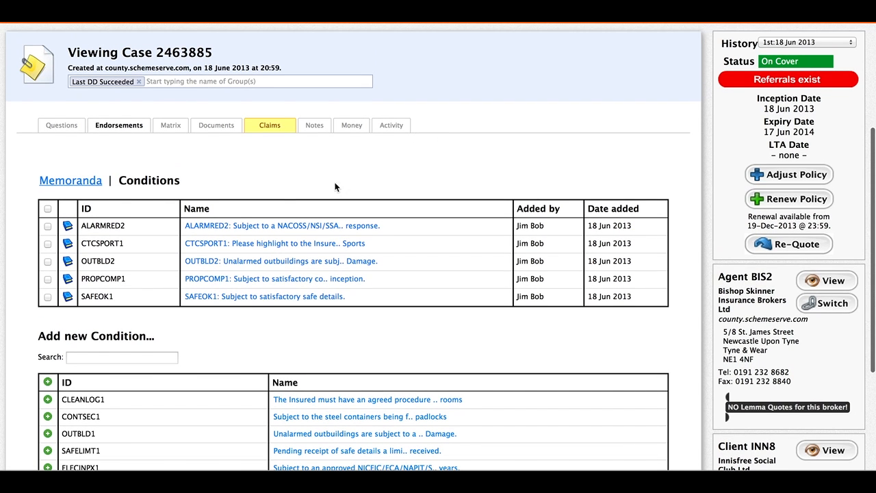
left_click(48, 209)
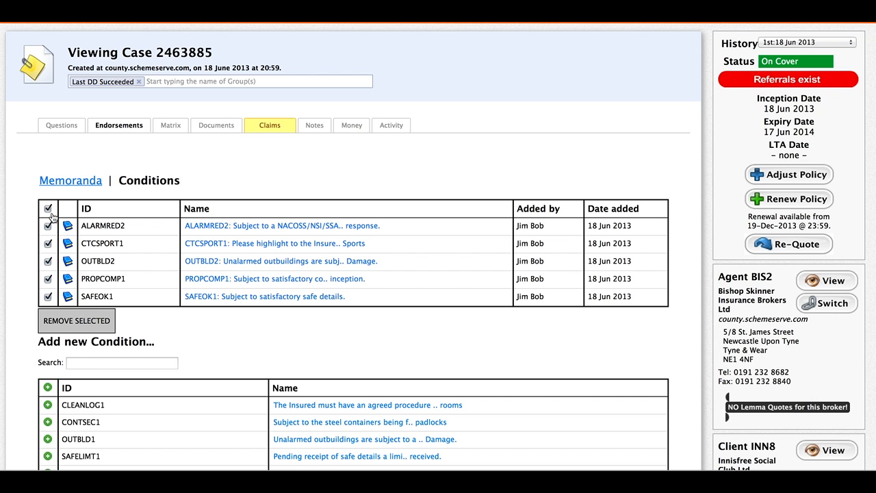
left_click(48, 209)
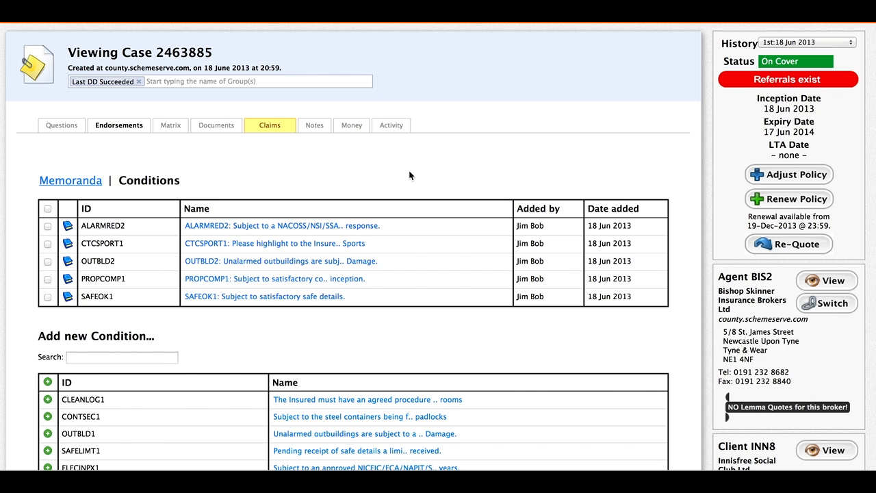
scroll(535, 146, "down", 1)
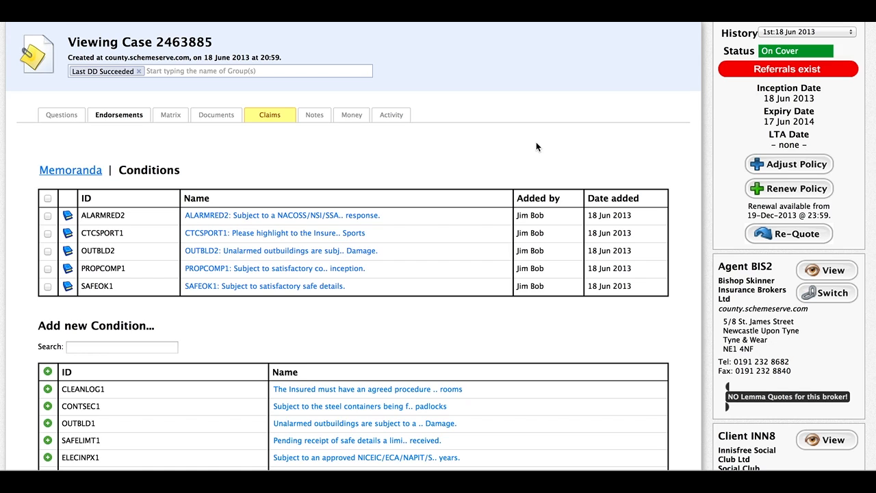